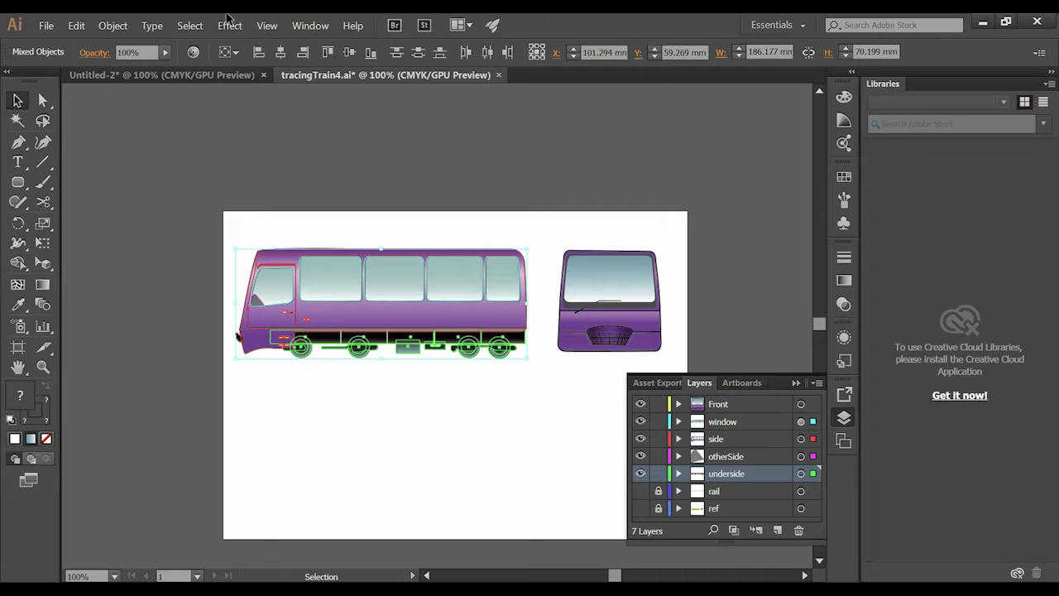
Group the selected side-view train artwork and rename the group trainSIde within the window layer
click(108, 30)
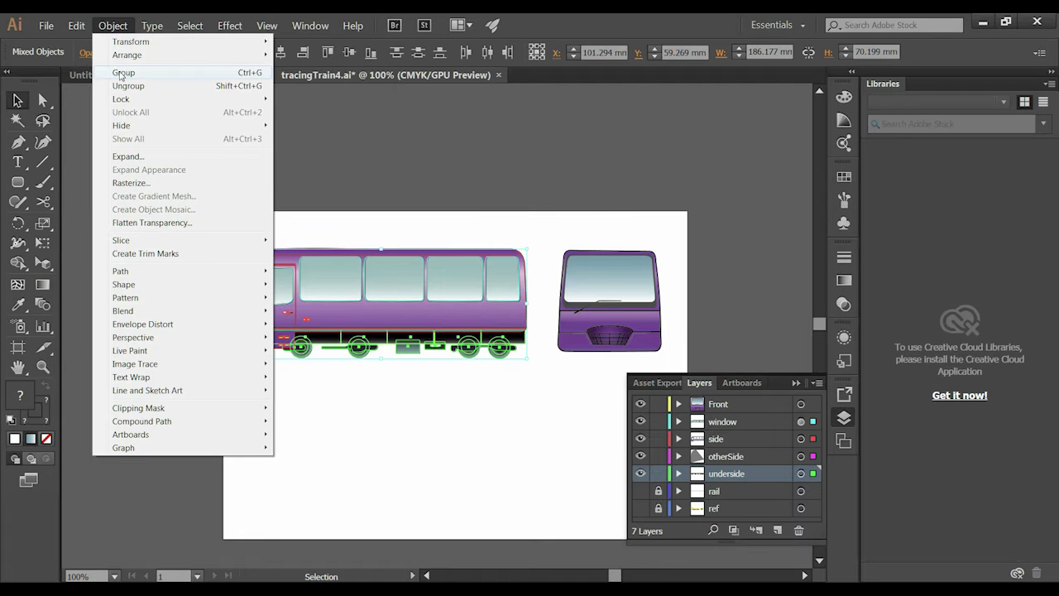
click(121, 73)
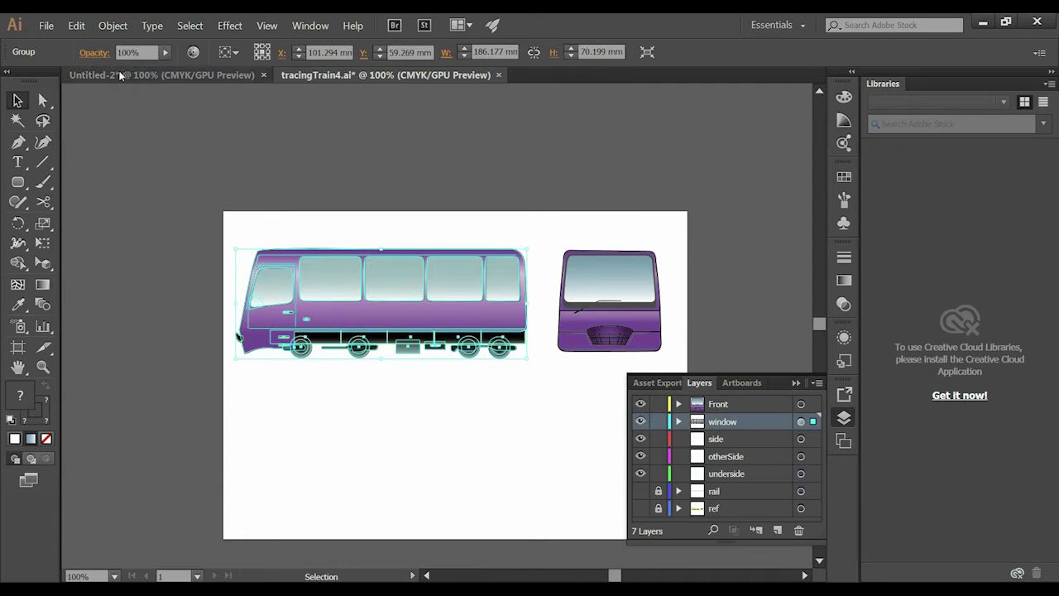
click(678, 422)
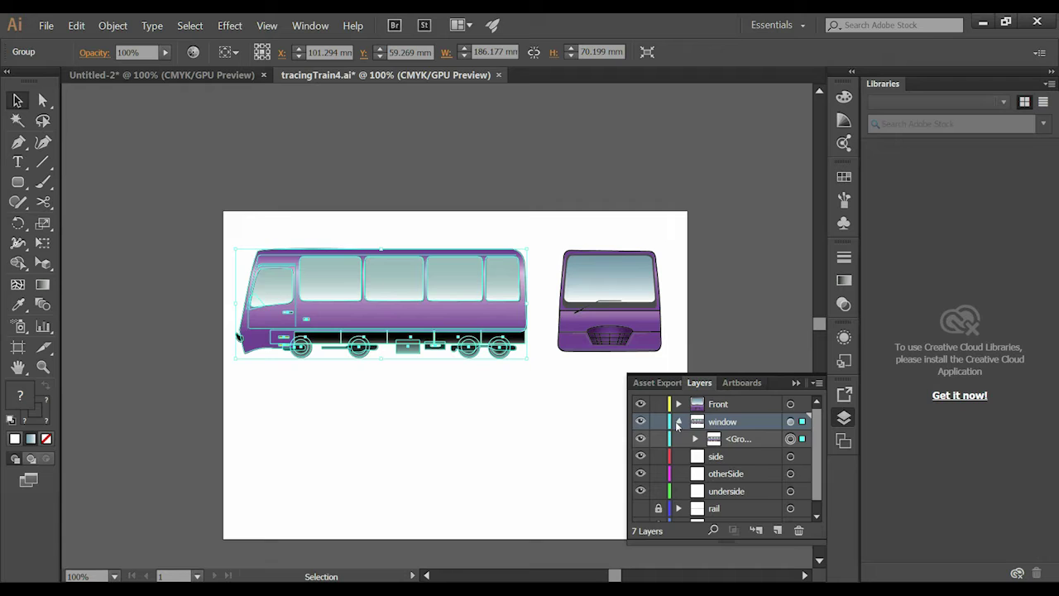
click(678, 422)
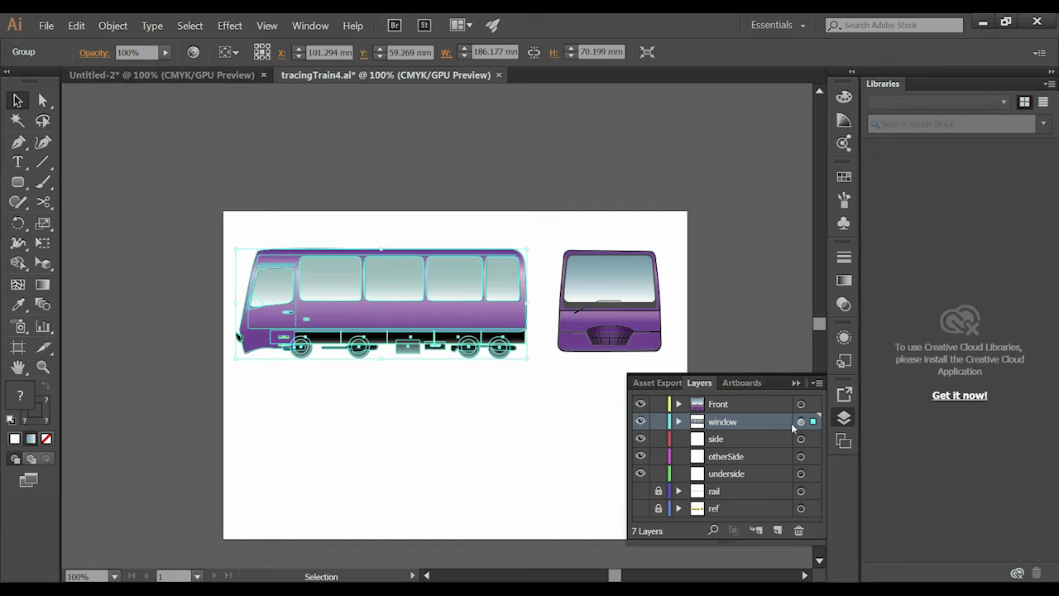
click(680, 422)
double_click(747, 443)
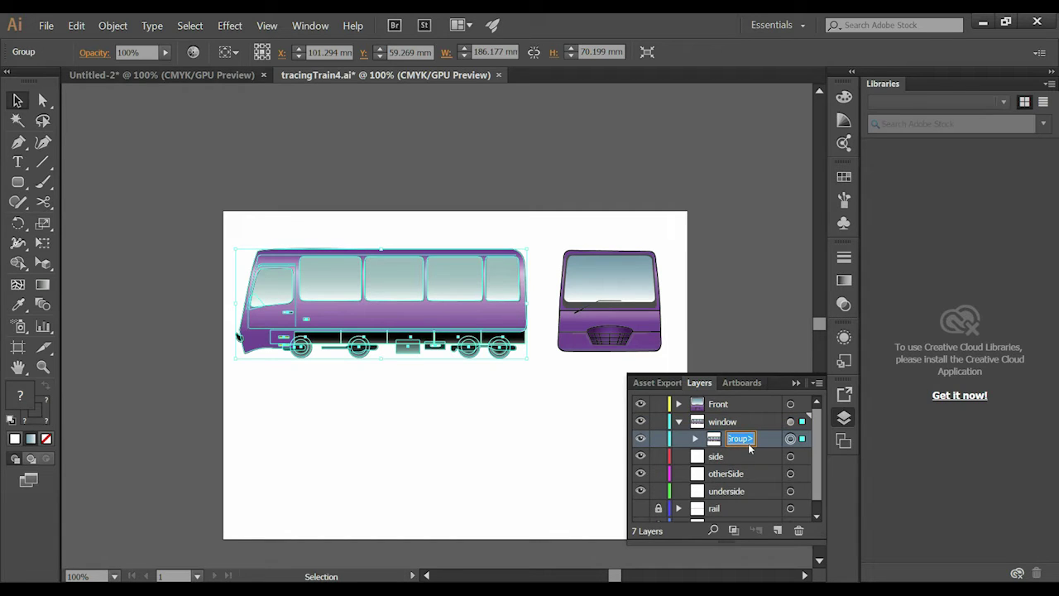
text(trainS...)
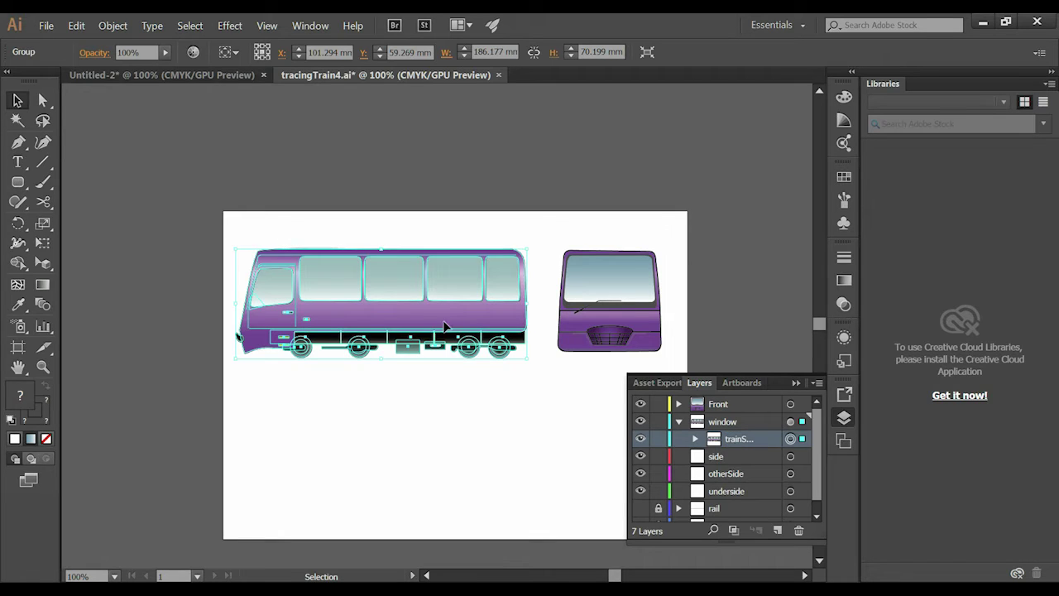
Copy the trainSIde group and target Layer 2 in the Untitled-2 document
key(a)
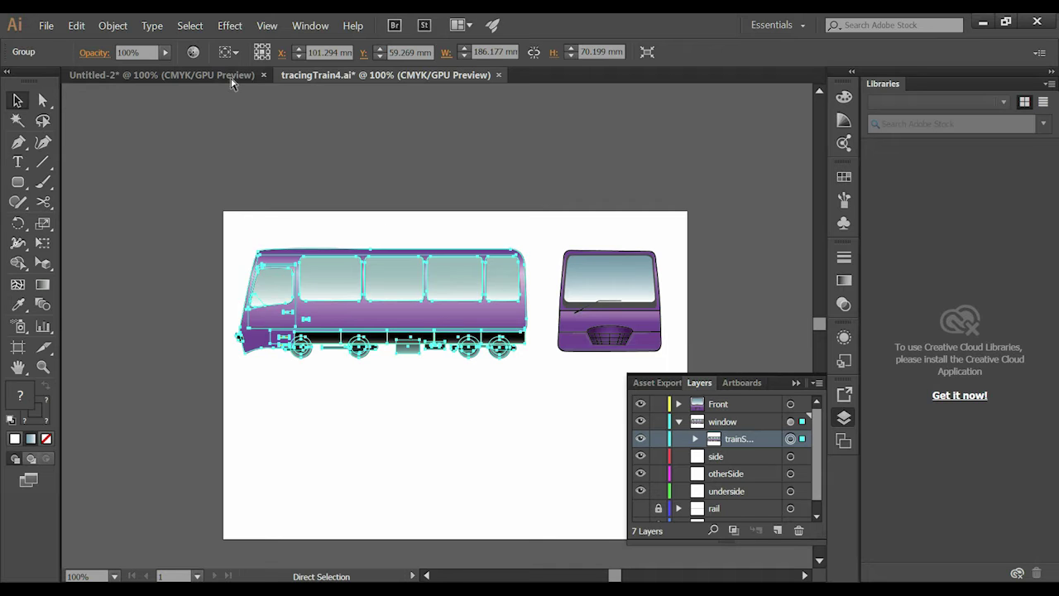
click(76, 26)
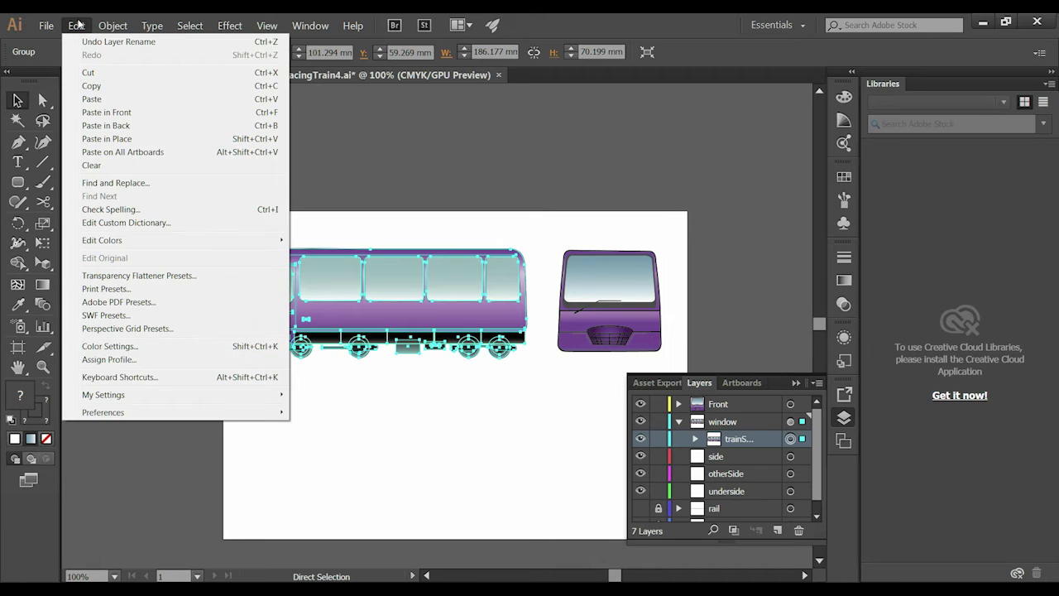
click(101, 87)
click(120, 75)
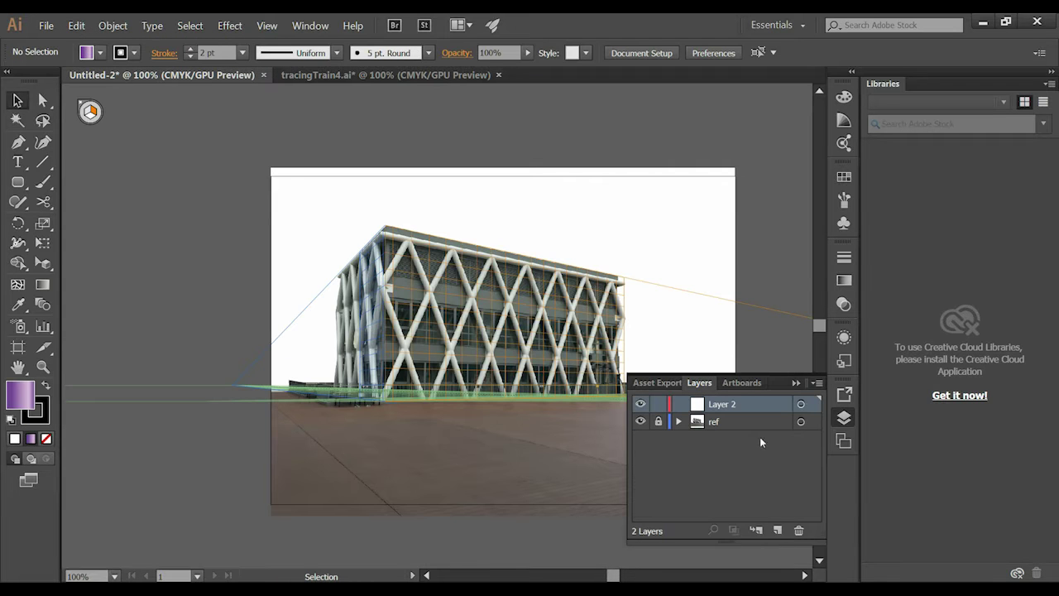
click(800, 404)
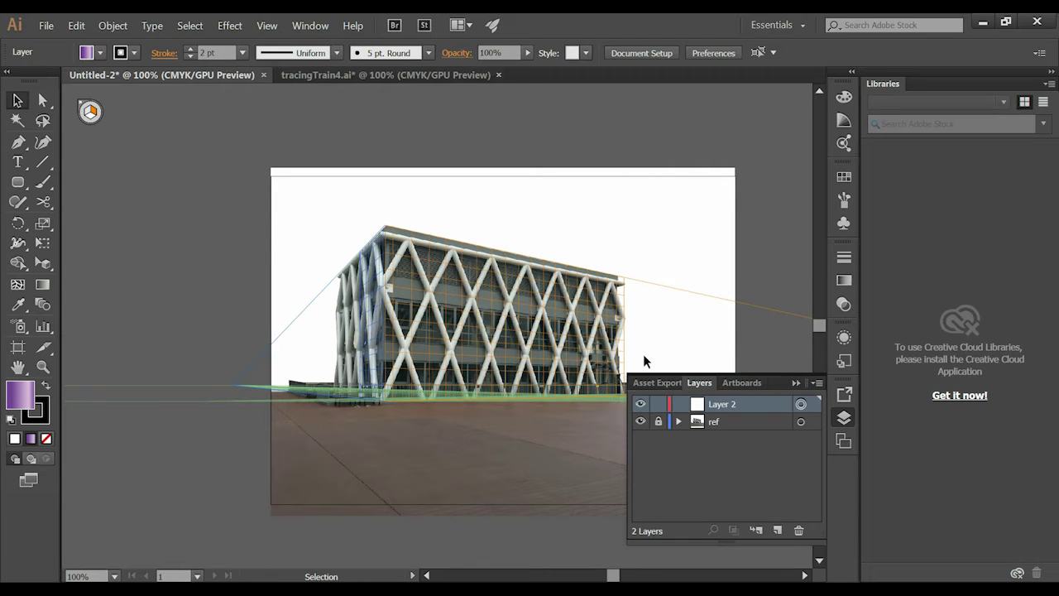
Activate the Perspective Selection Tool with the right grid plane and paste the copied train into Layer 2
click(44, 263)
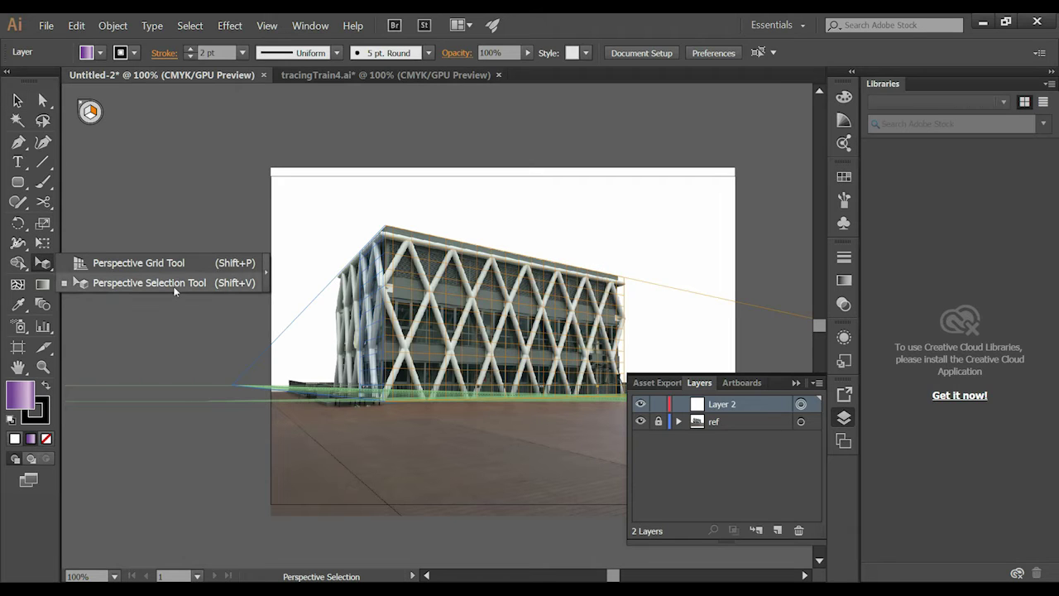
click(175, 285)
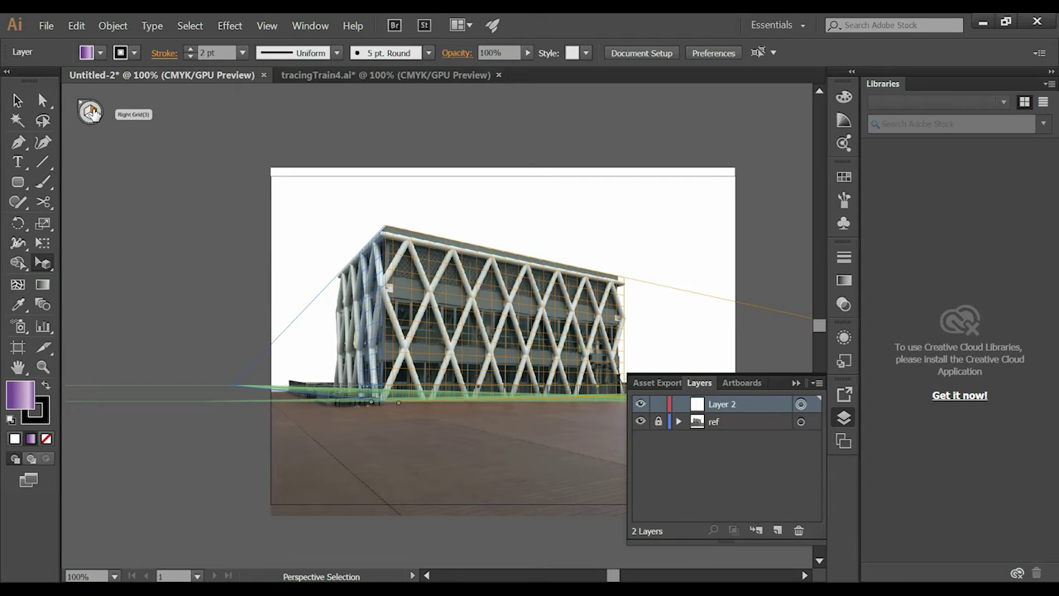
click(91, 112)
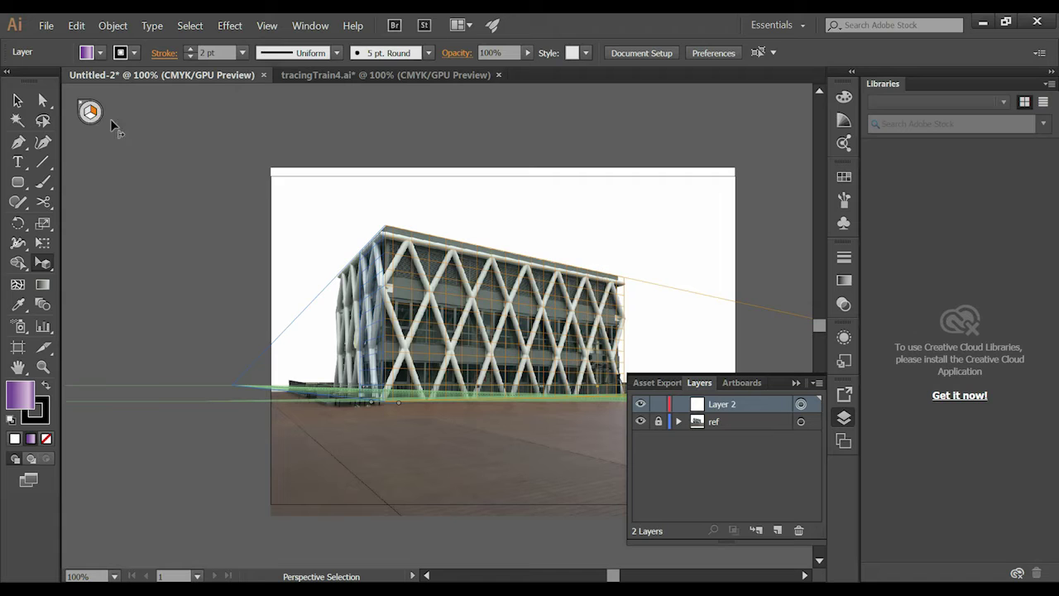
click(77, 26)
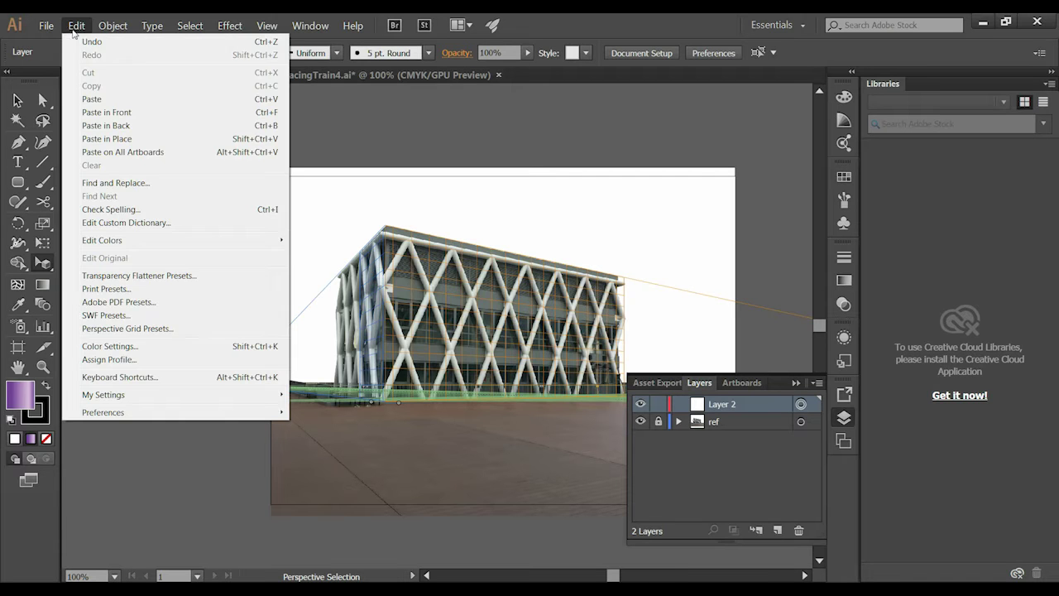
click(114, 100)
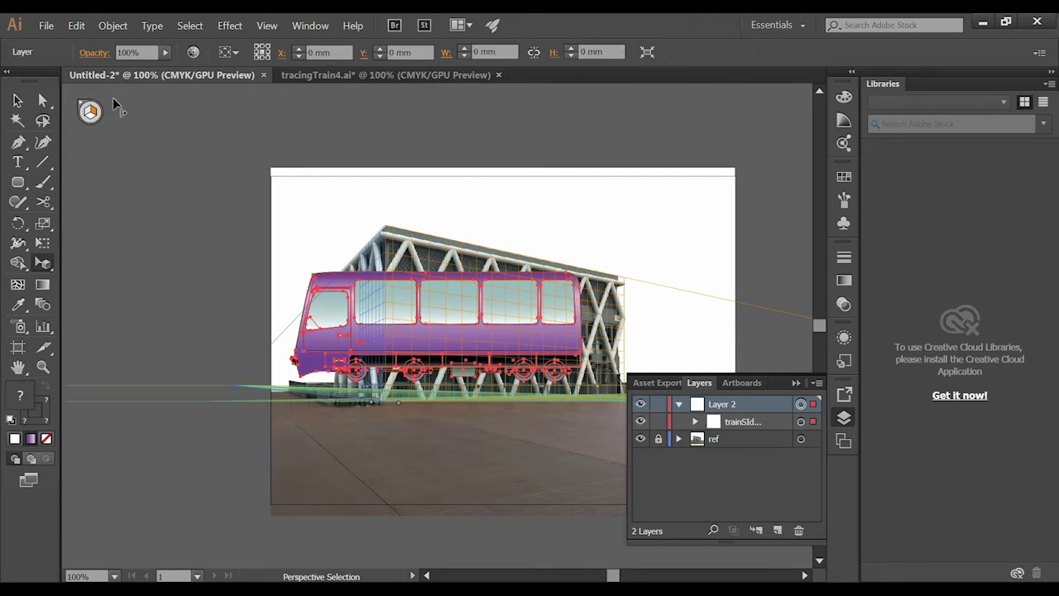
Attach the train to the right perspective plane and place it in front of the building at about X 126 pt, Y 10 pt
drag(460, 385, 496, 330)
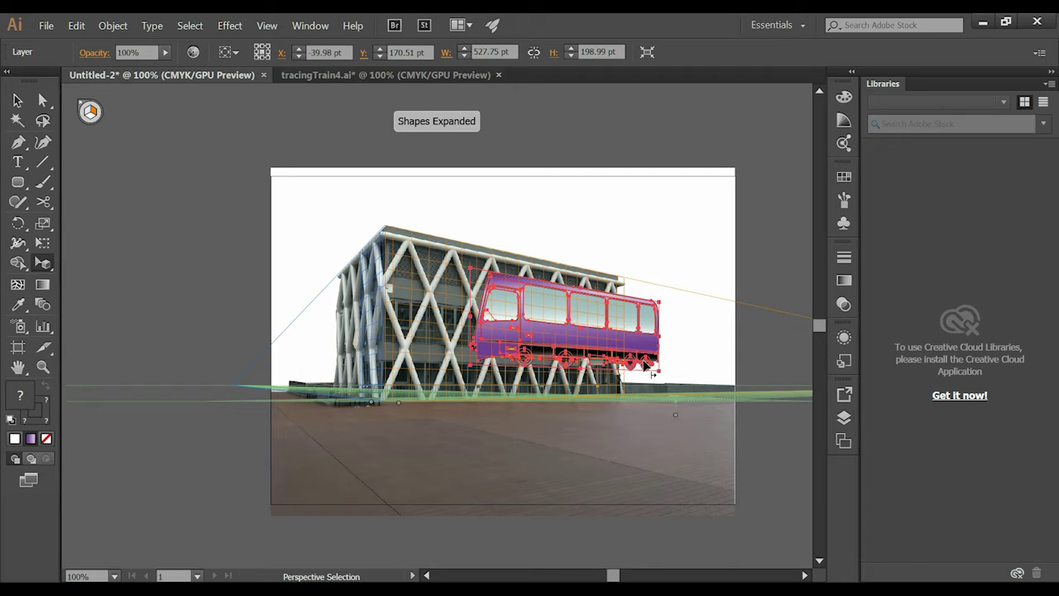
drag(513, 340, 414, 403)
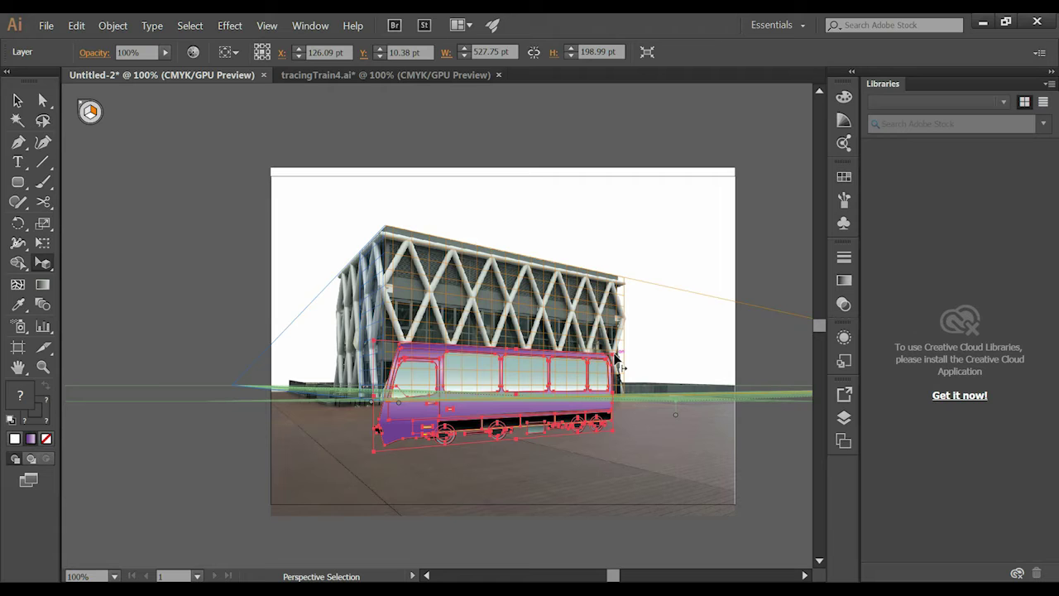
click(677, 361)
click(533, 390)
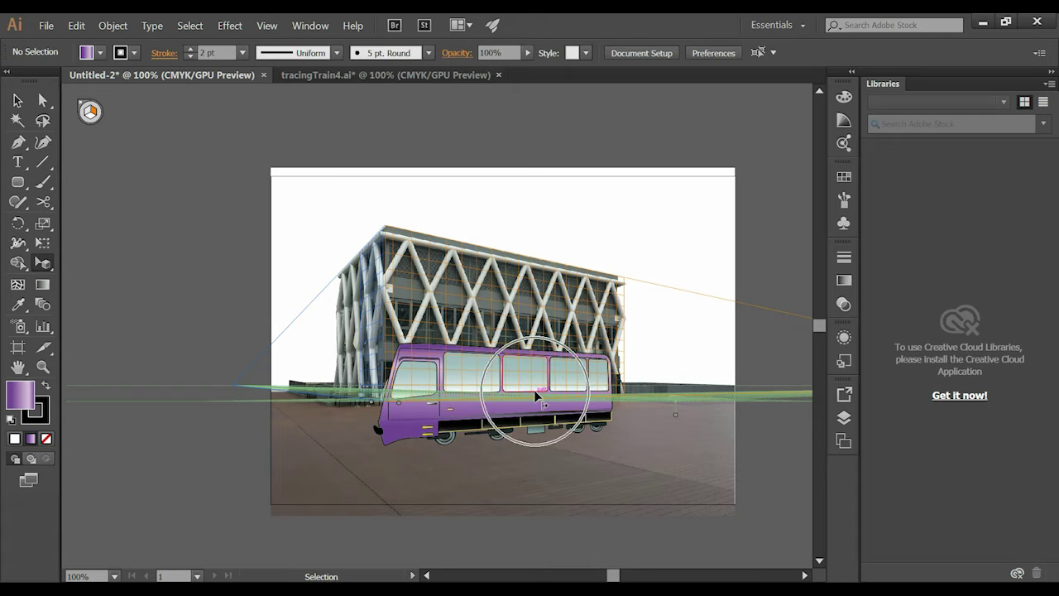
Reposition the train in perspective on the pavement near the building's far right corner, at about X 55 pt, Y -2 pt
drag(507, 414, 415, 441)
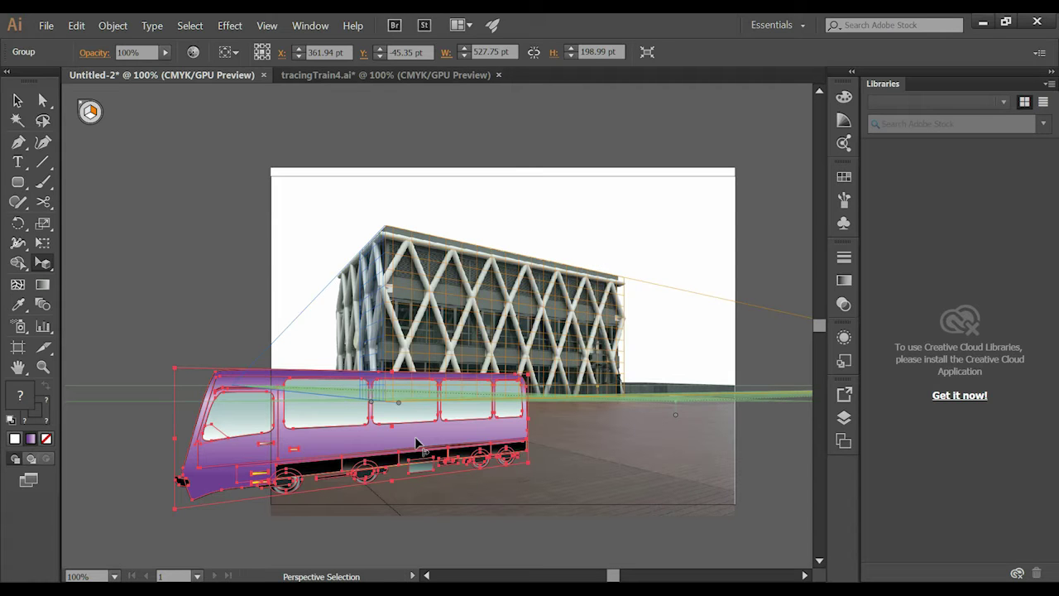
drag(464, 428, 734, 391)
drag(666, 384, 525, 421)
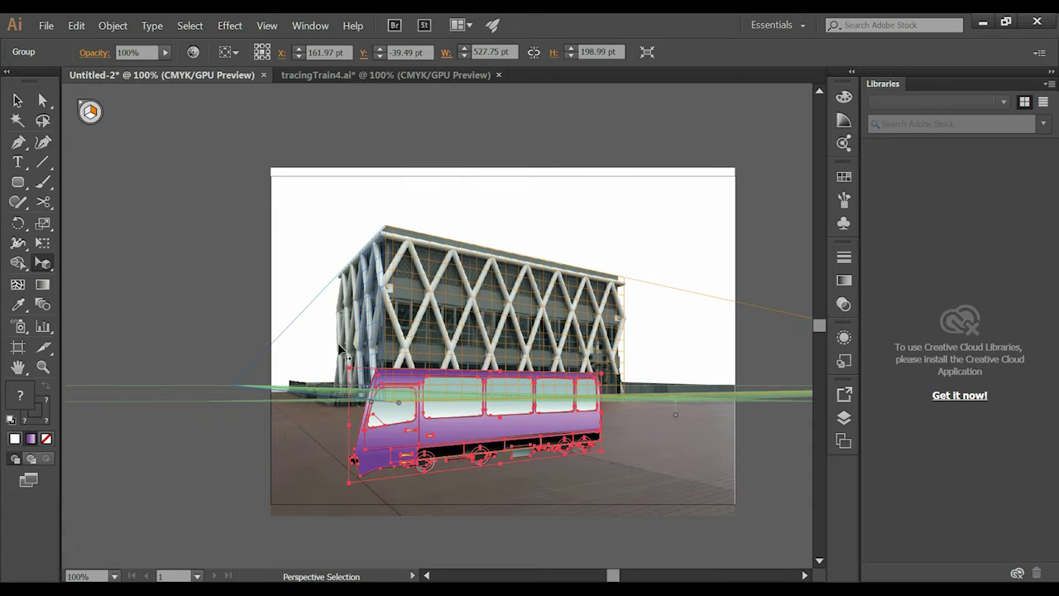
drag(495, 445, 549, 422)
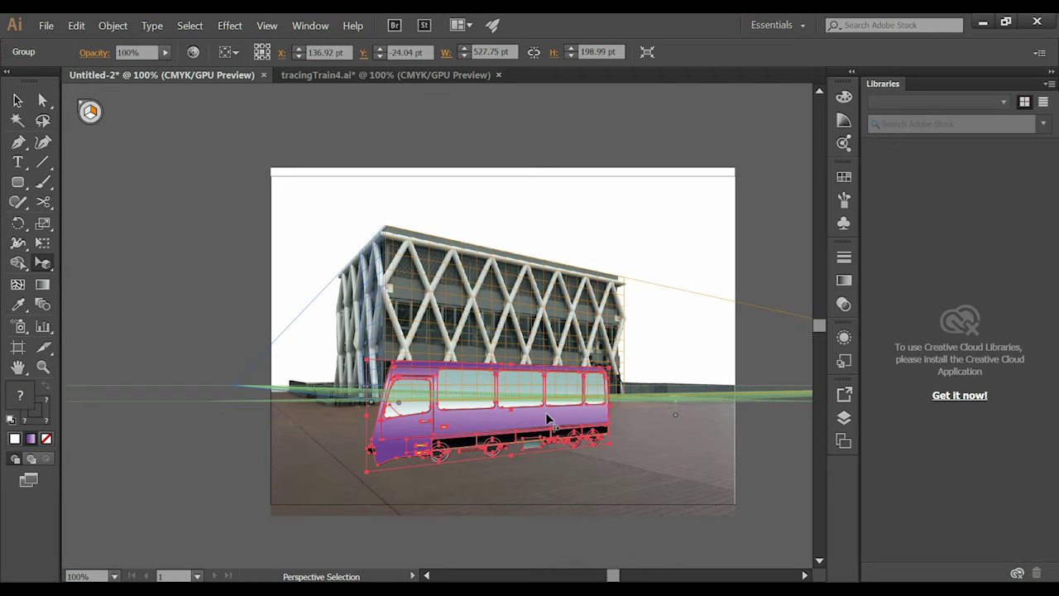
drag(547, 420, 620, 438)
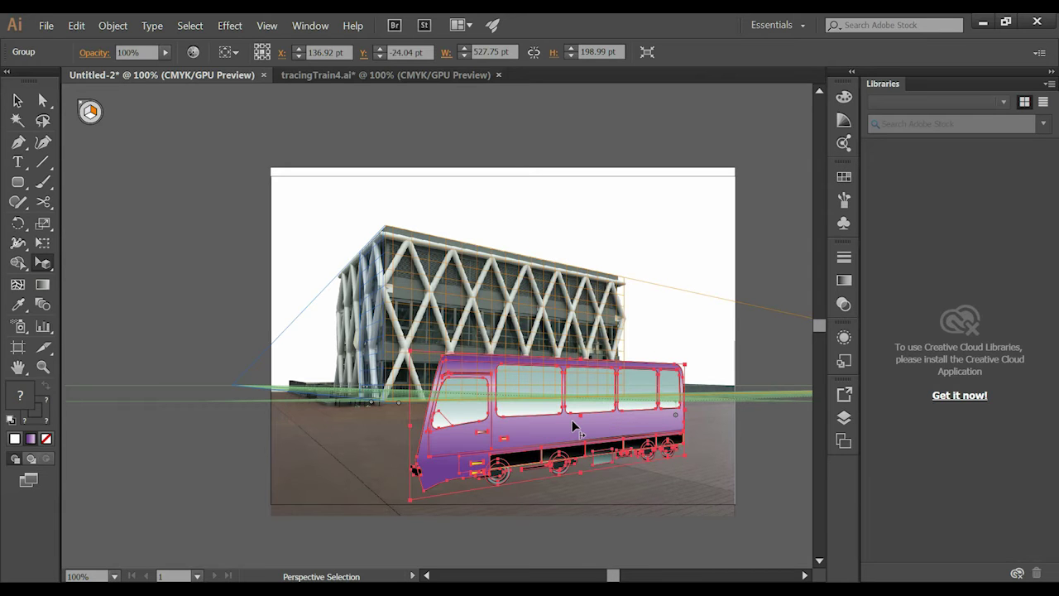
drag(577, 427, 576, 421)
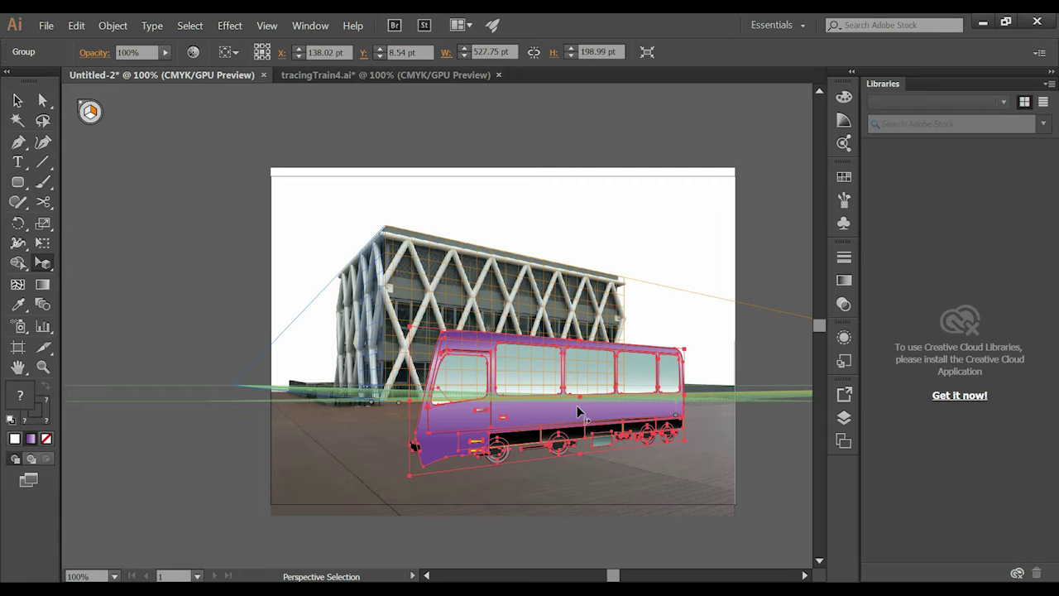
drag(563, 419, 626, 352)
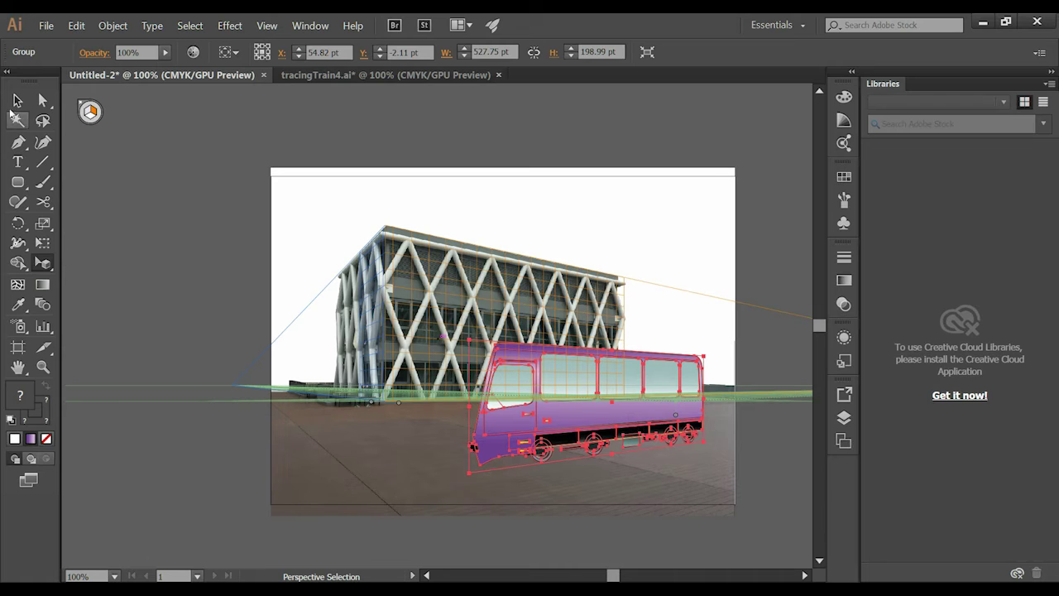
Release the train group with perspective and try moving it freely
right_click(615, 407)
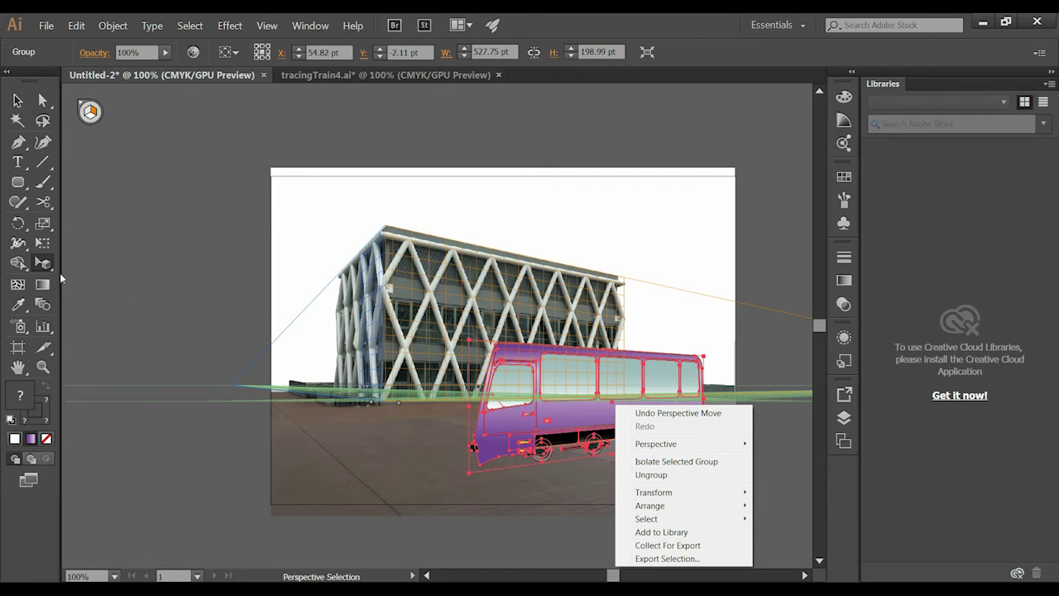
drag(48, 266, 129, 290)
right_click(617, 419)
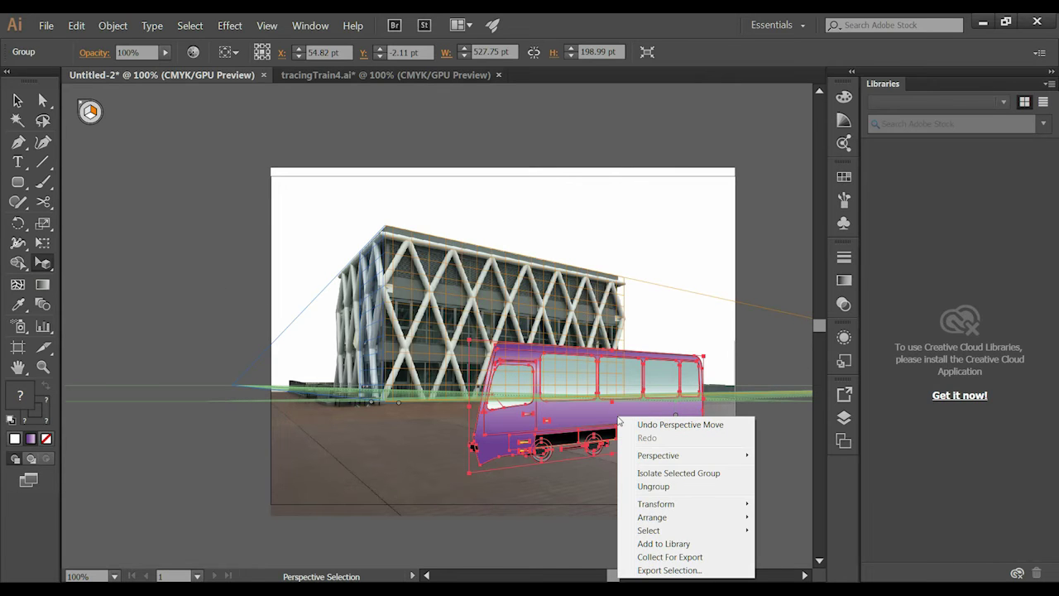
mouse_move(672, 459)
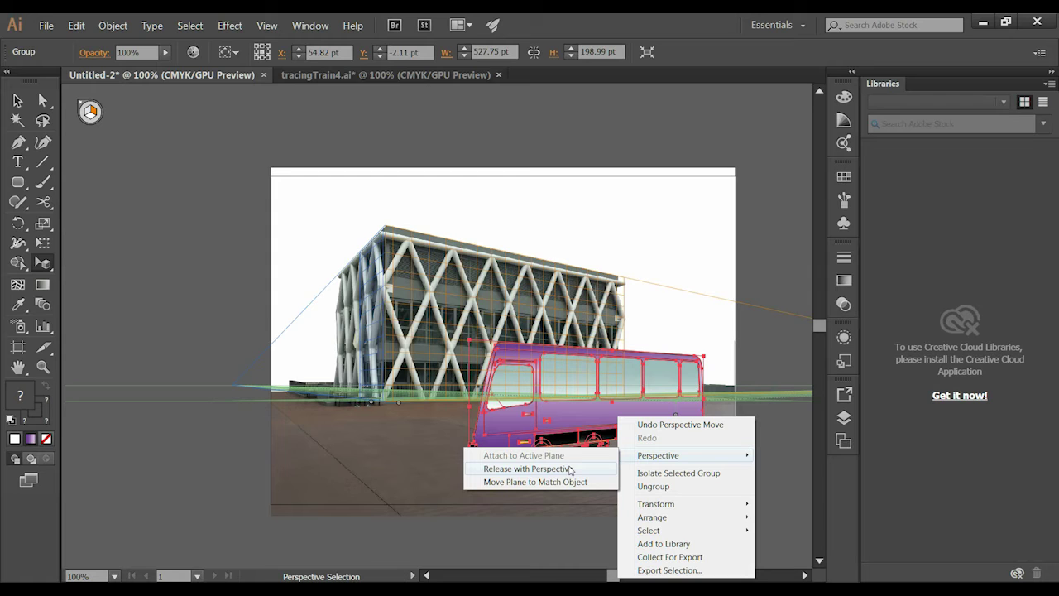
click(539, 469)
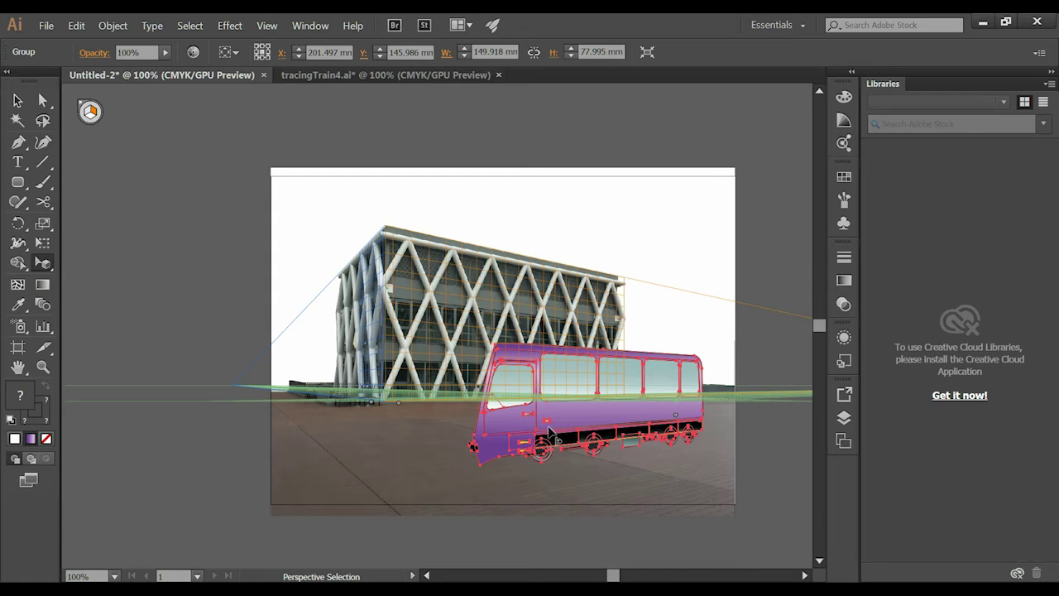
drag(559, 420, 599, 464)
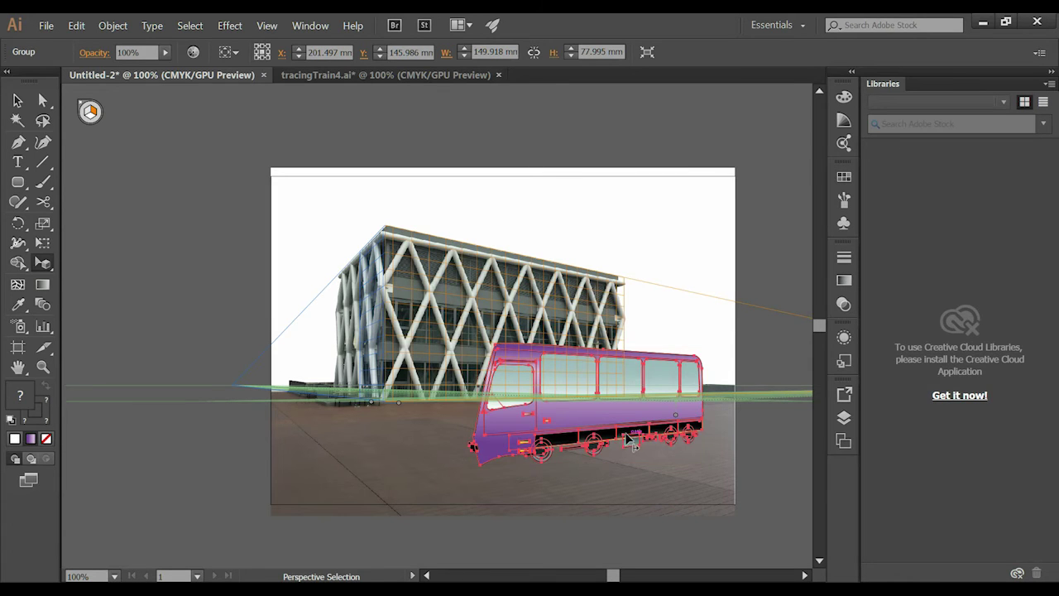
Shift the train slightly on the right perspective plane, undo the last move and deselect it
drag(630, 430, 601, 410)
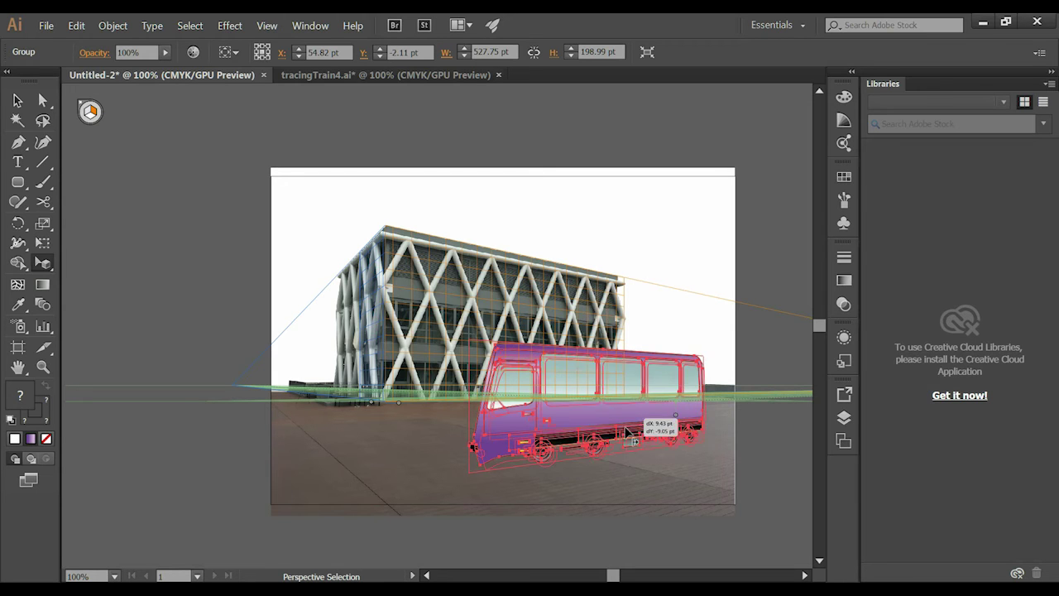
drag(619, 420, 623, 432)
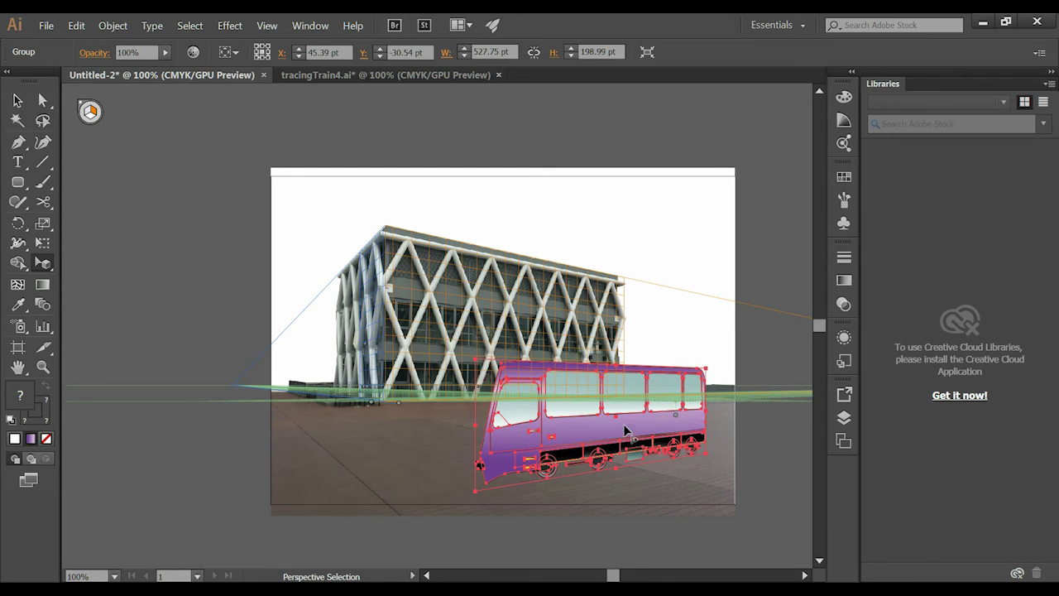
key(ctrl+z)
key(v)
click(237, 259)
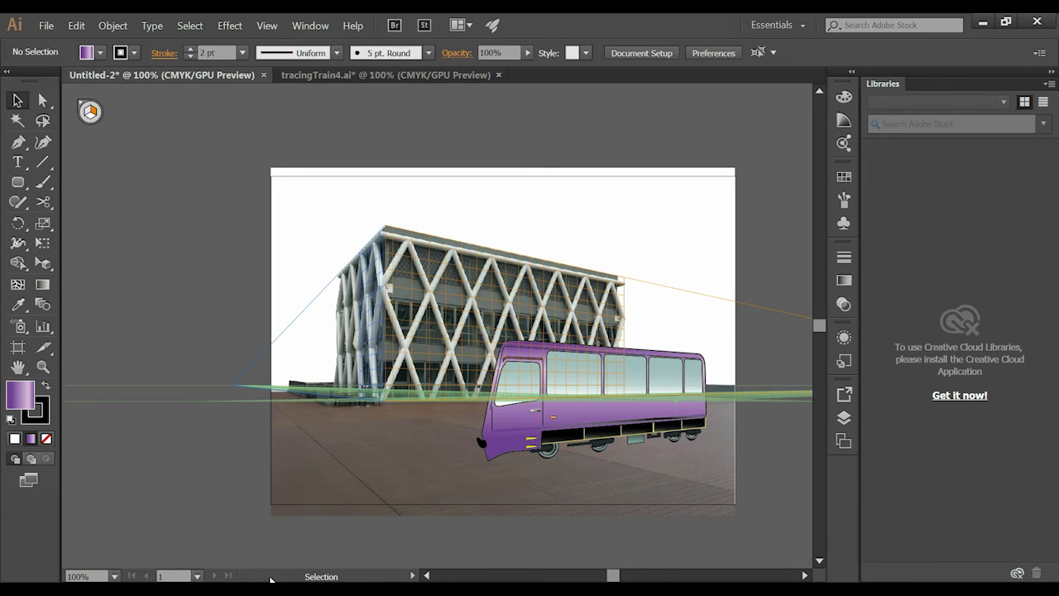
Switch to tracingTrain4.ai and examine the Front layer's contents for the train's front view, leaving the layer list collapsed and nothing selected
click(399, 74)
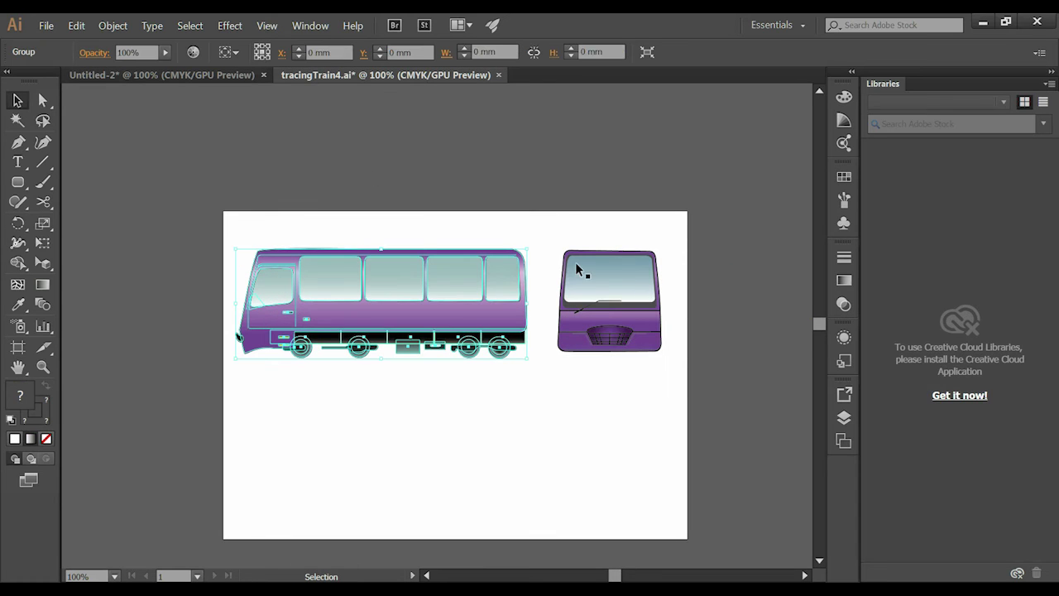
drag(547, 234, 665, 357)
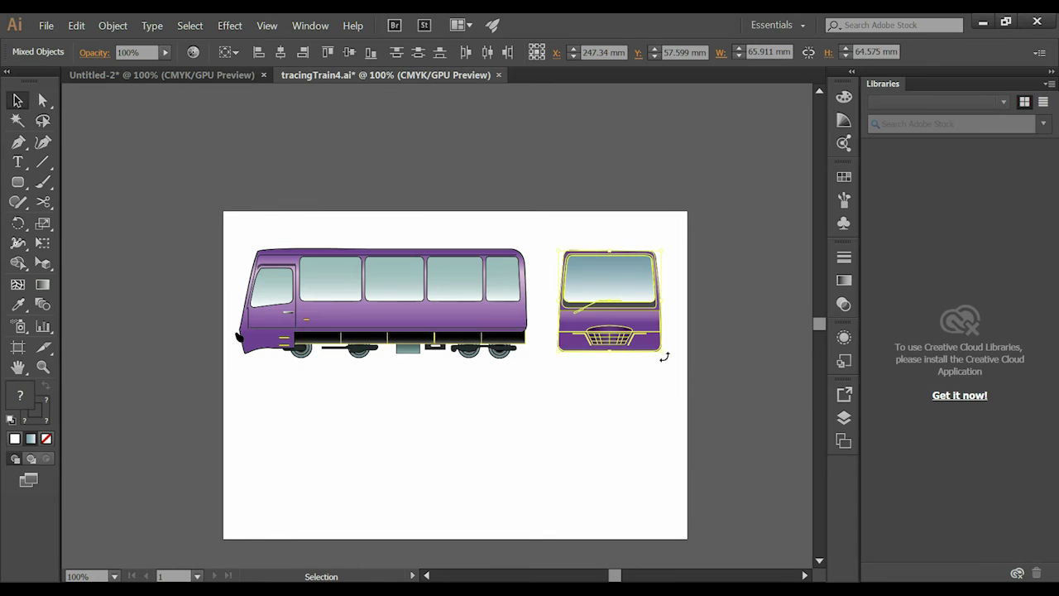
click(844, 418)
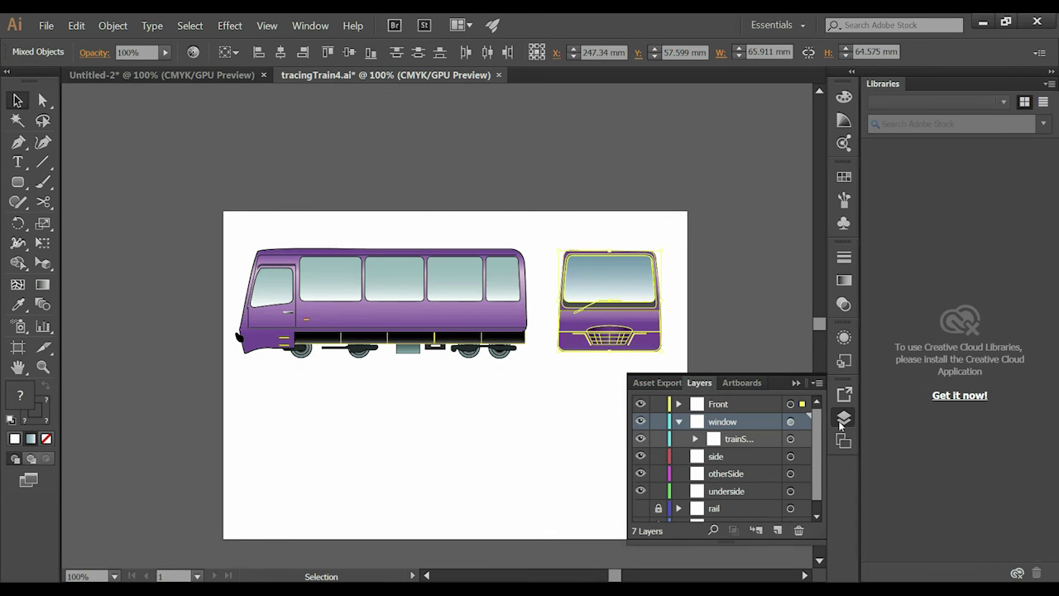
click(678, 422)
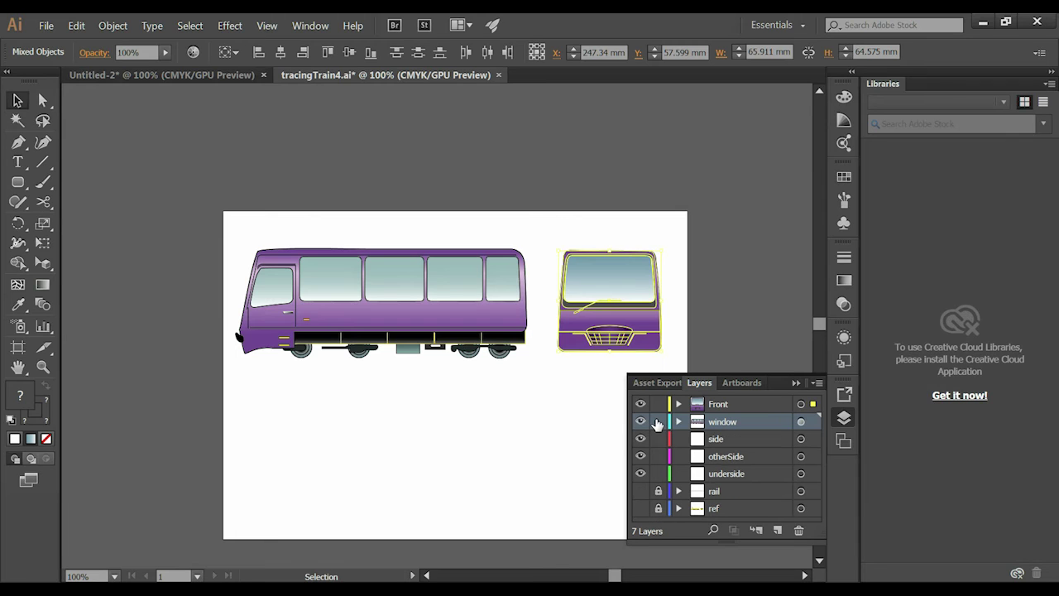
click(679, 404)
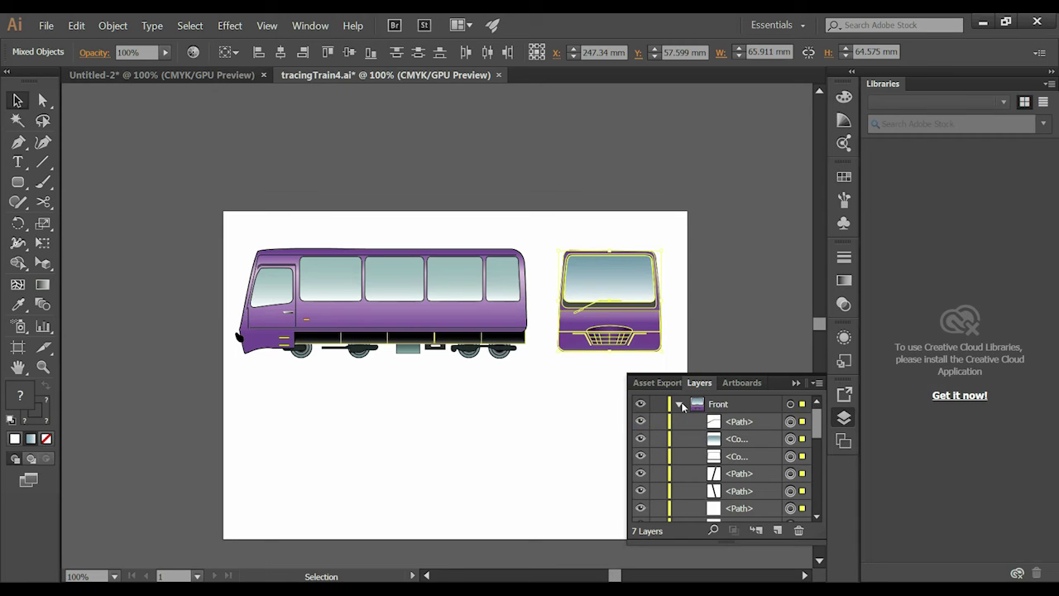
click(679, 405)
click(591, 222)
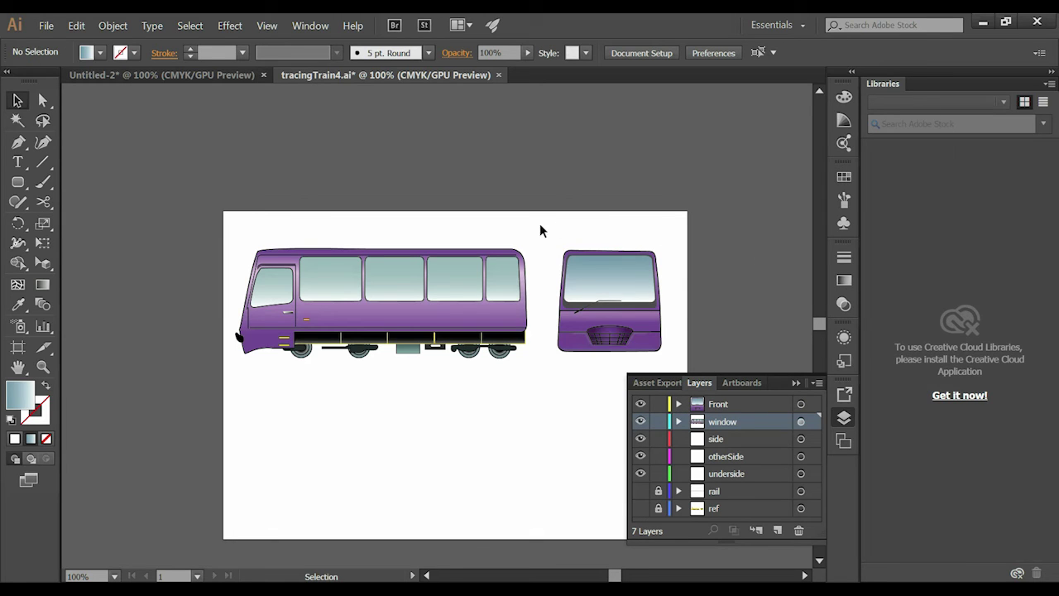
Select all the train front artwork on the Front layer and group it as frontGRP
click(800, 403)
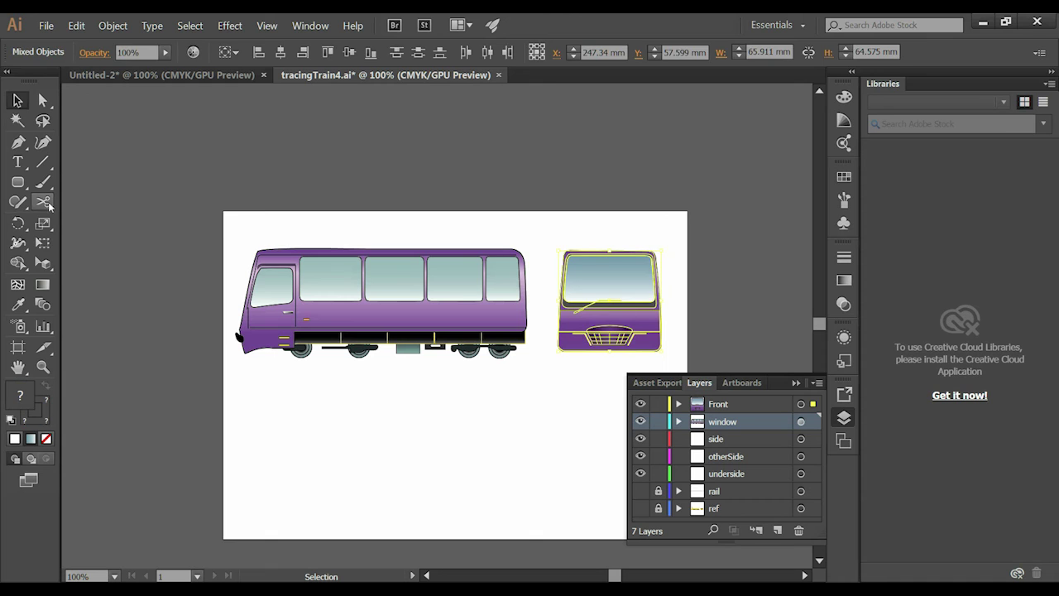
click(113, 26)
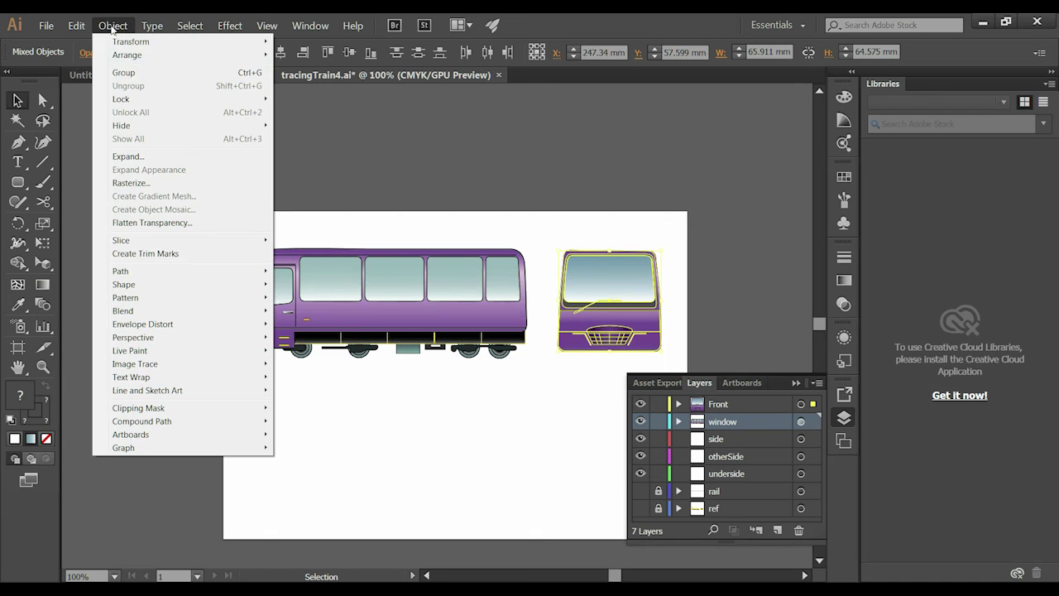
click(141, 73)
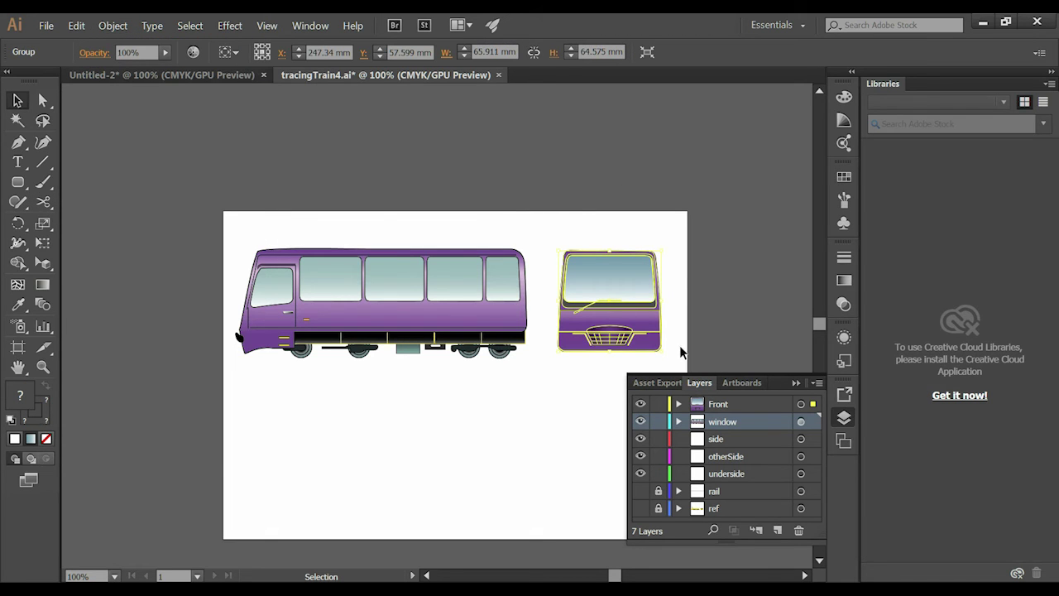
key(ctrl+Tab)
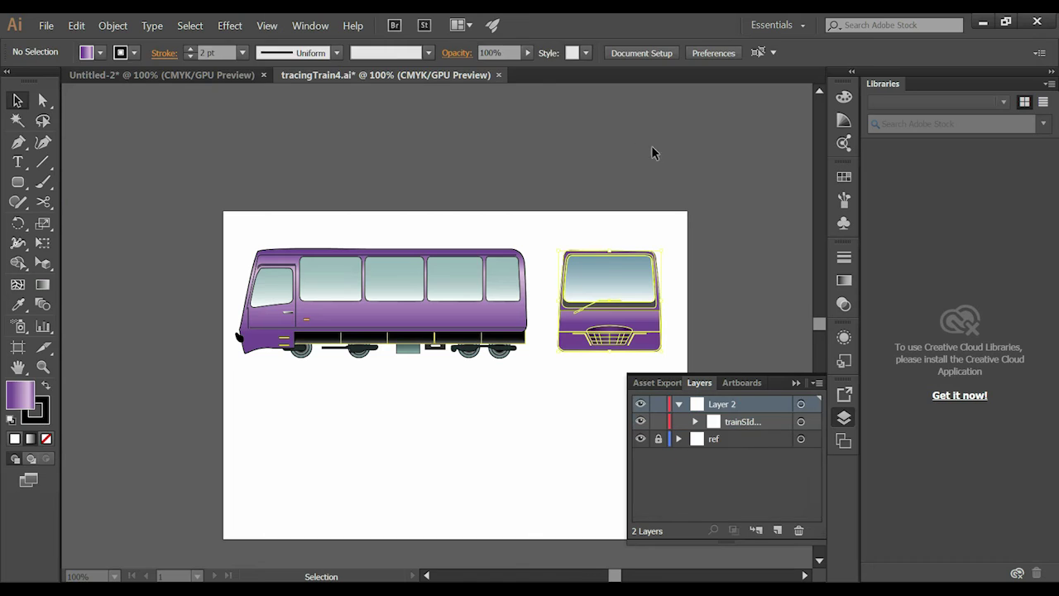
key(ctrl+Tab)
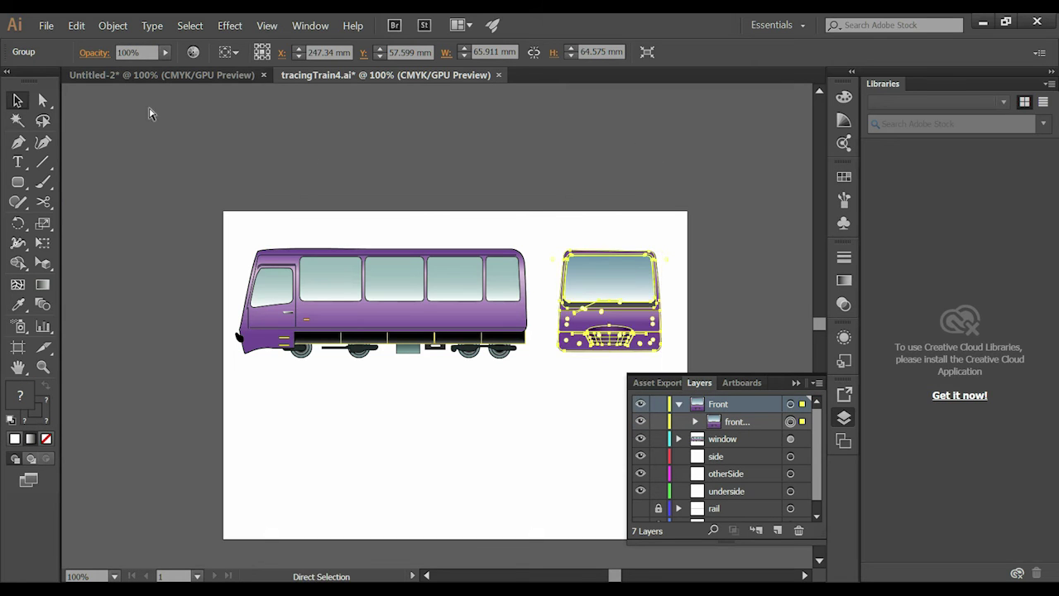
Return to the building document, make the left perspective plane active for Perspective Selection and paste the copied frontGRP group
click(100, 75)
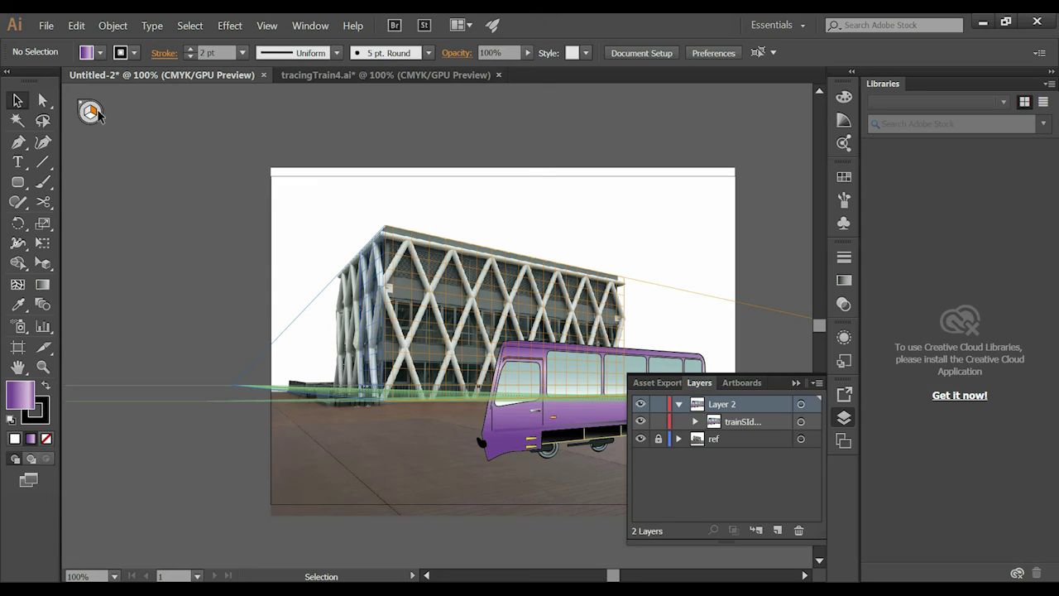
click(43, 263)
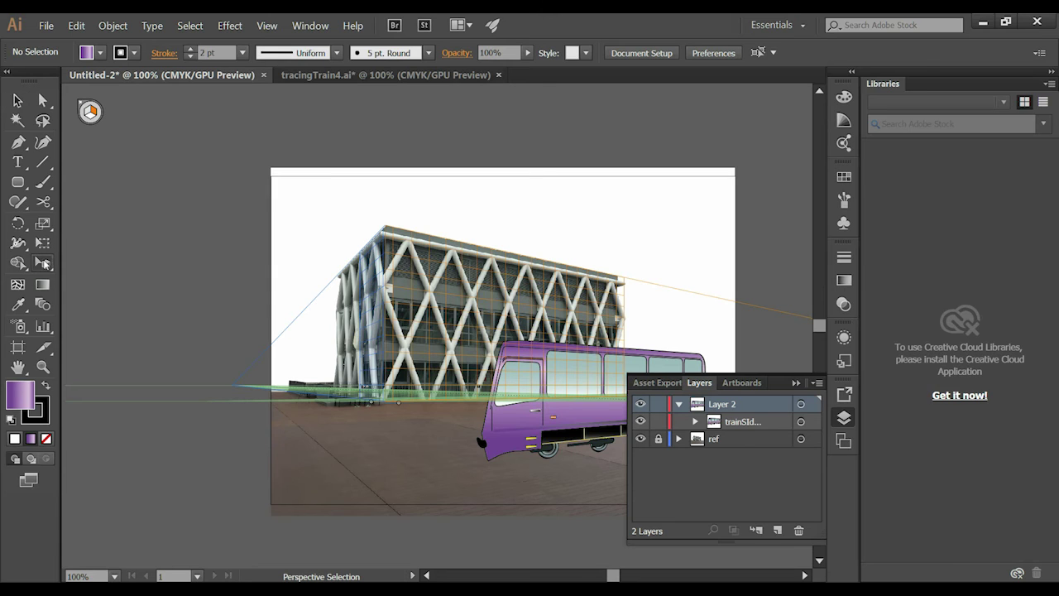
click(132, 282)
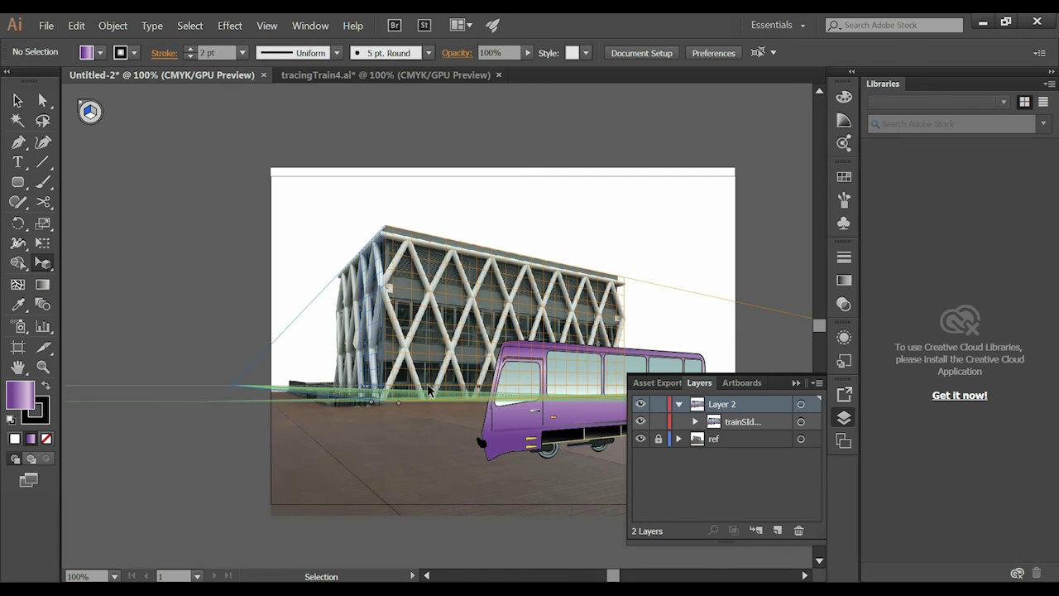
key(ctrl+v)
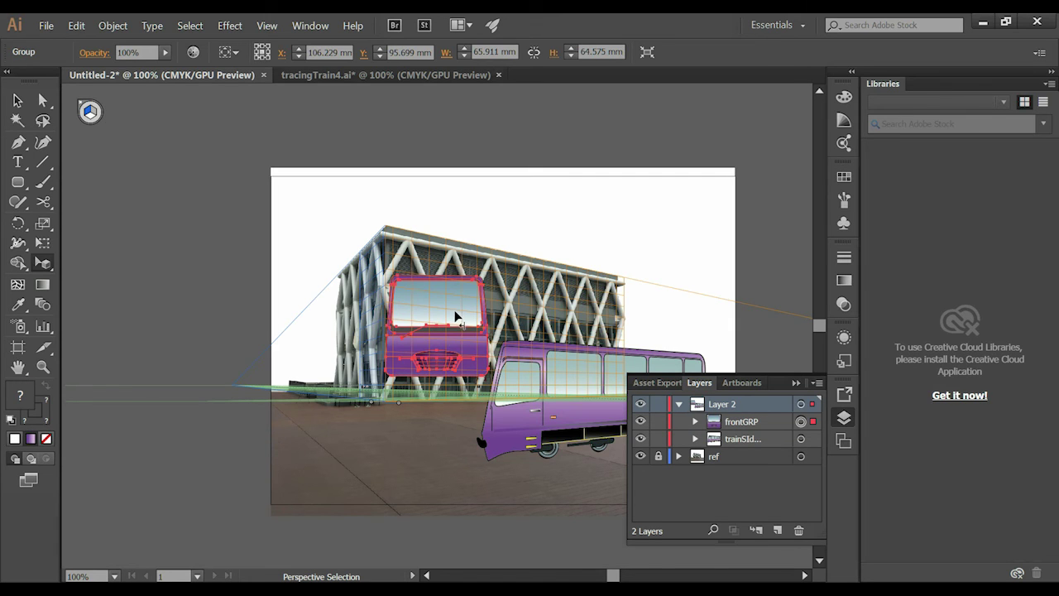
Attach the train front to the left perspective plane and position it beside the side view's cab, at about X -208 pt, Y 11 pt
drag(456, 321, 461, 371)
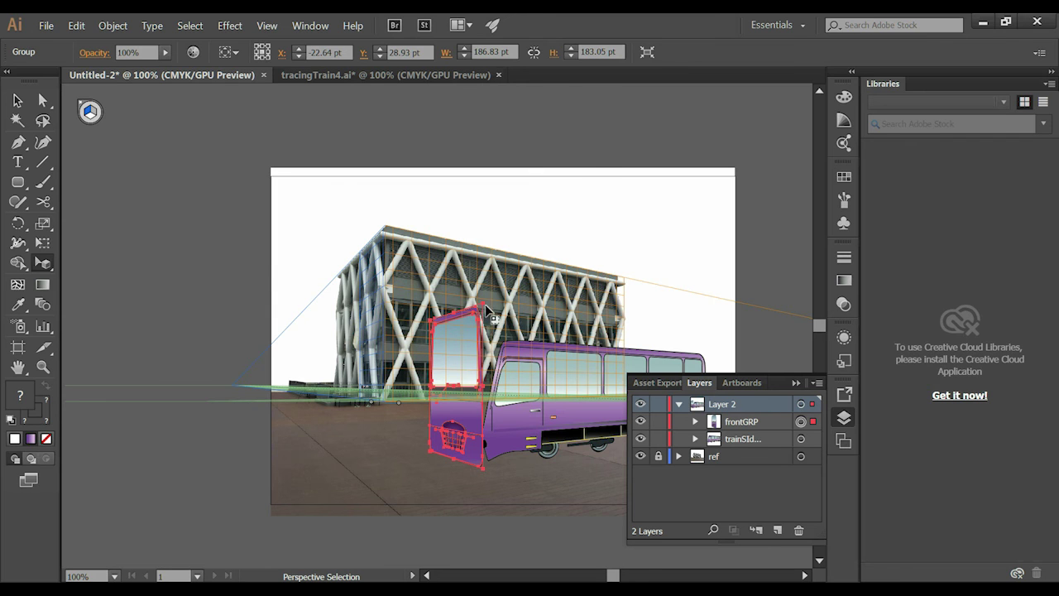
key(ctrl+plus)
drag(284, 304, 357, 288)
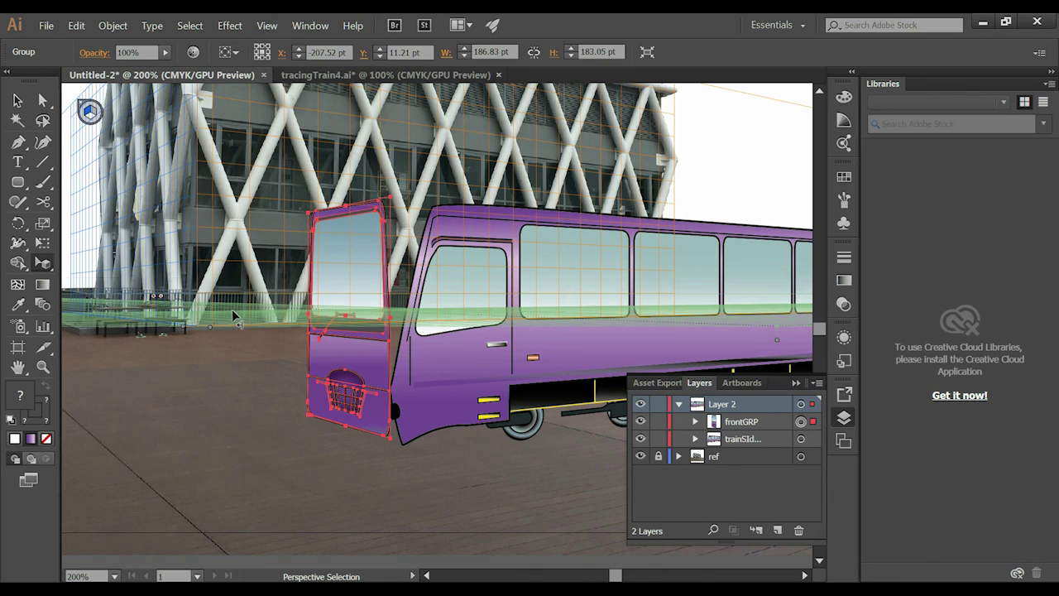
drag(352, 352, 355, 347)
mouse_move(359, 355)
mouse_down()
mouse_move(343, 360)
mouse_move(354, 351)
mouse_up()
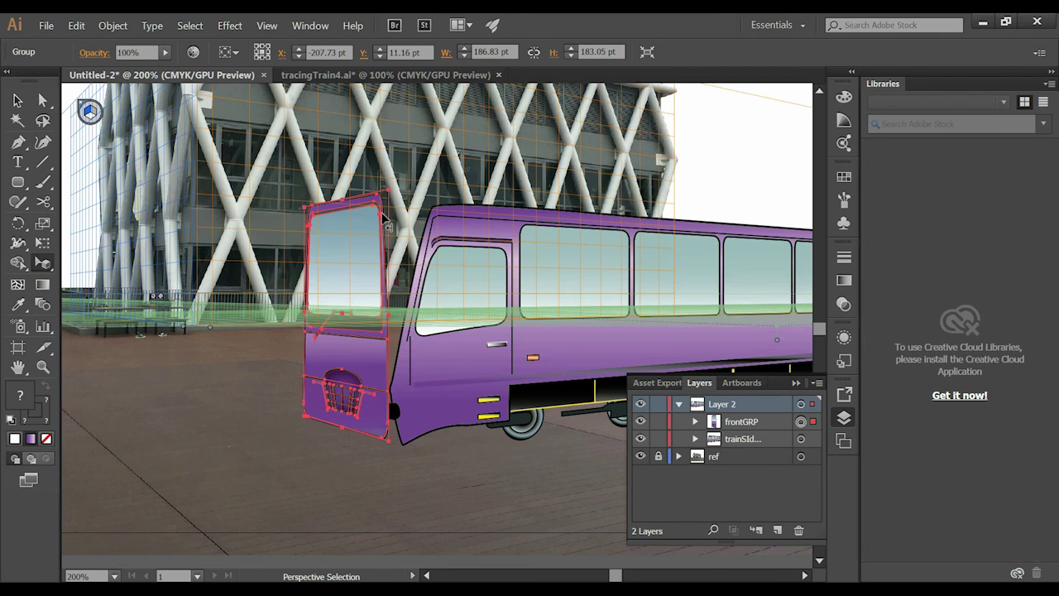